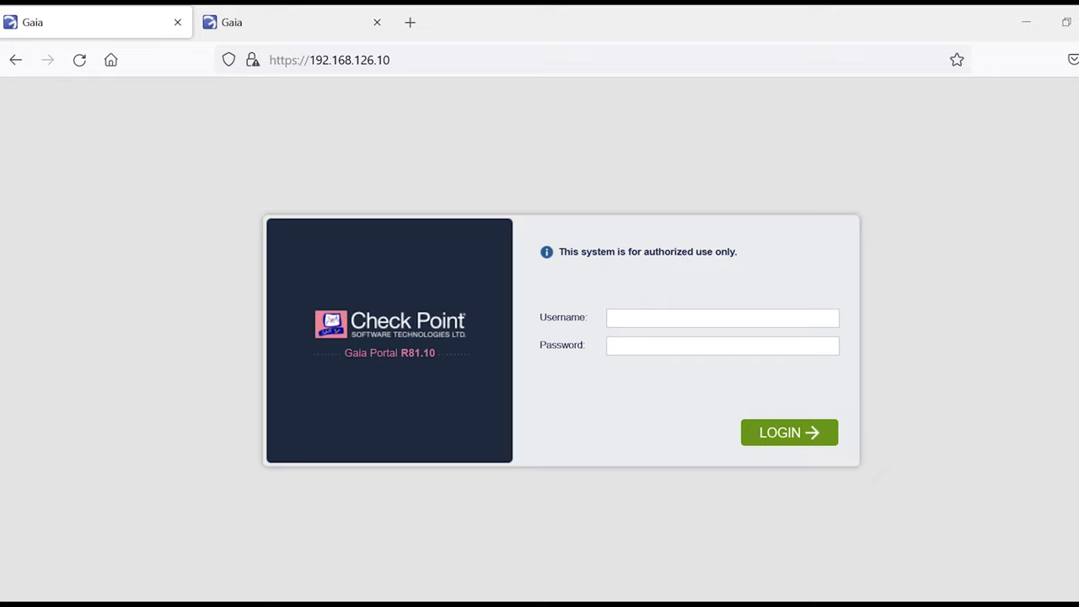
Step: Switch from the browser to the MGMT server's Gaia console login prompt
click(542, 549)
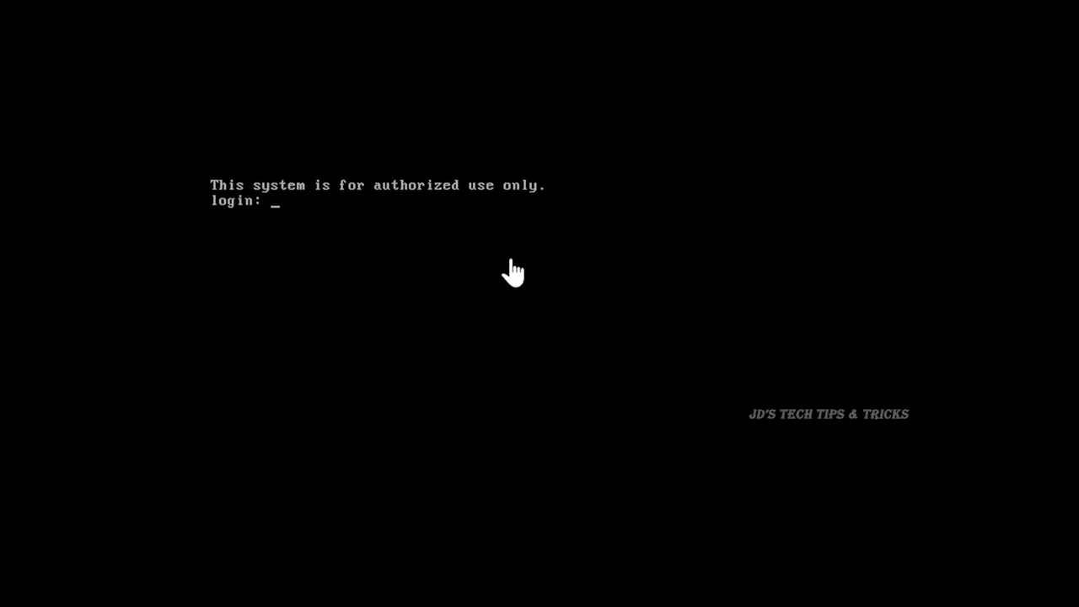
Step: Log in to the console as admin and run 'show interface eth0' to view its address
text(admin)
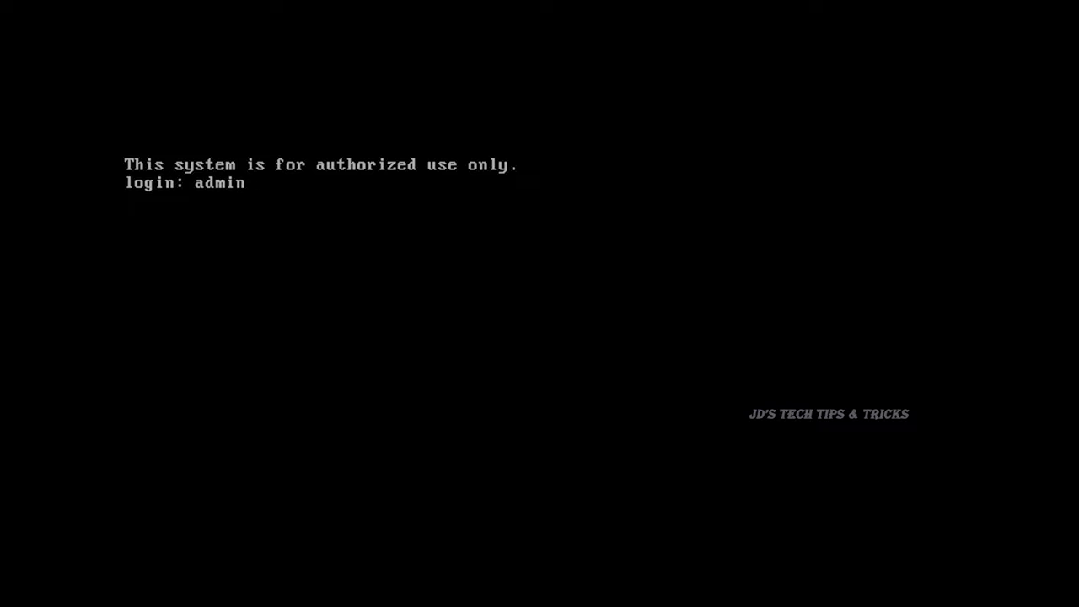
key(Return)
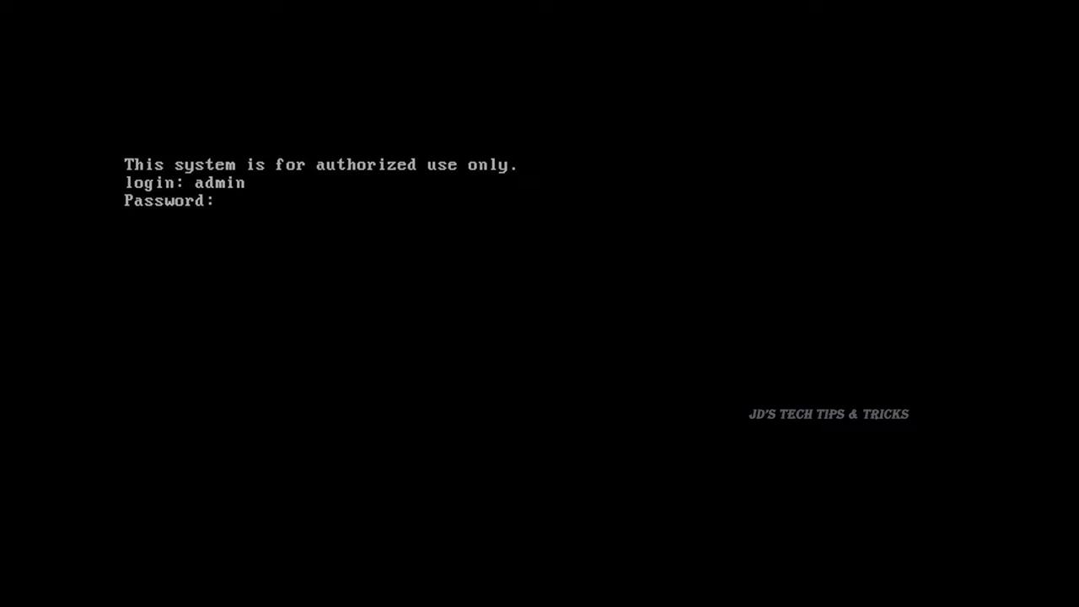
key(Return)
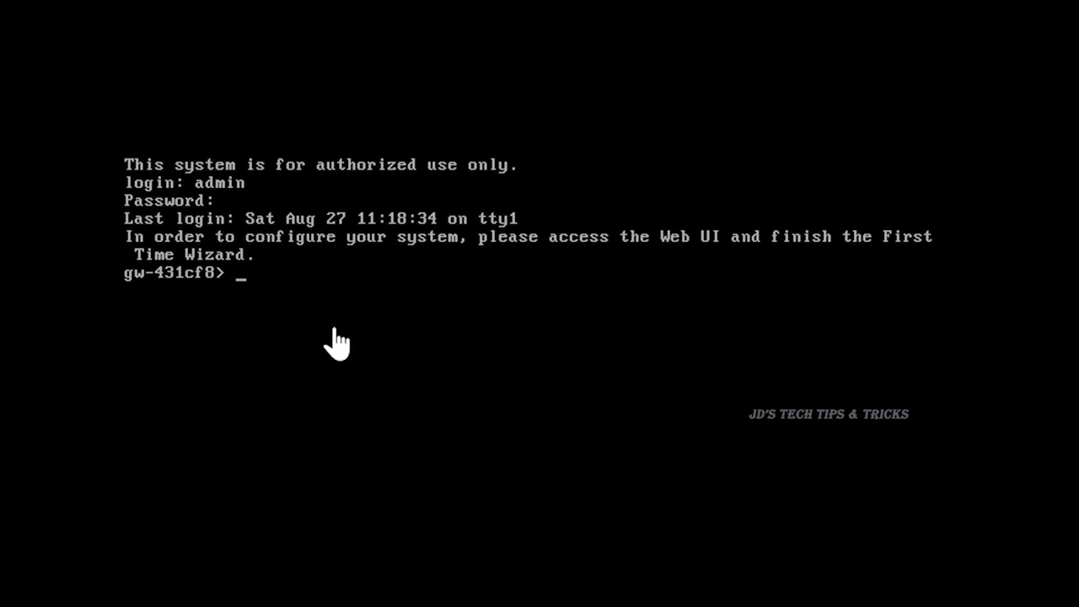
text(show interface eth0)
key(Return)
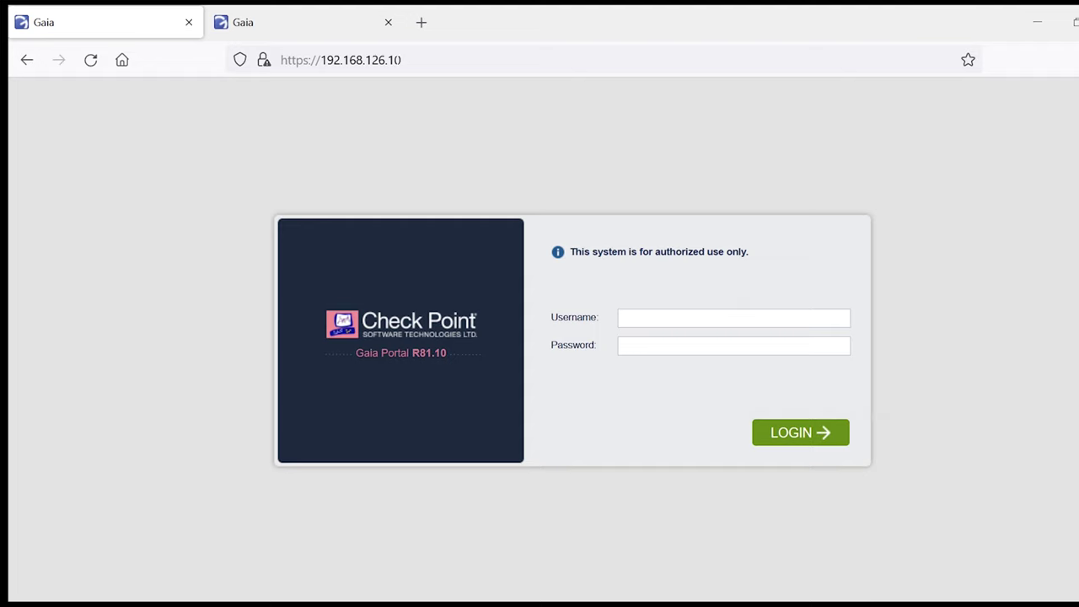
Step: Sign in to the Gaia Portal as admin and decline saving the login
click(640, 312)
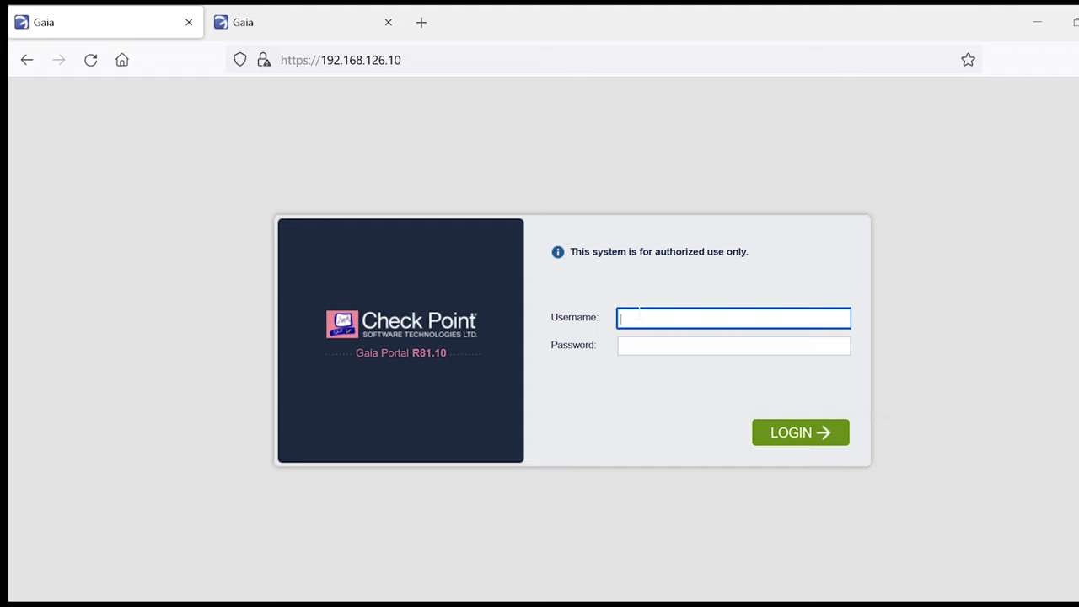
text(admin)
key(Tab)
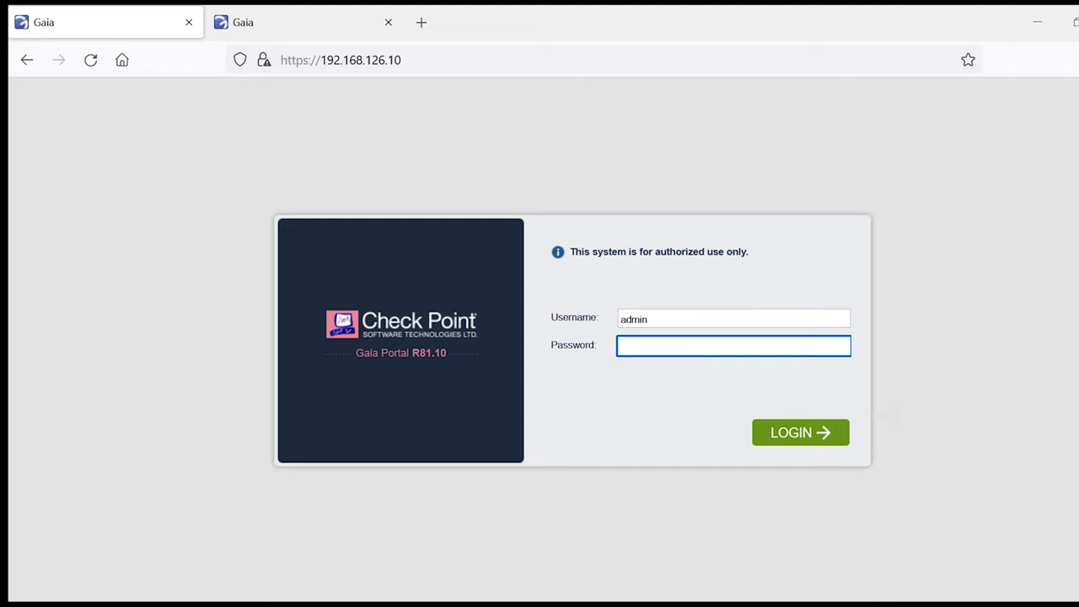
text(*******)
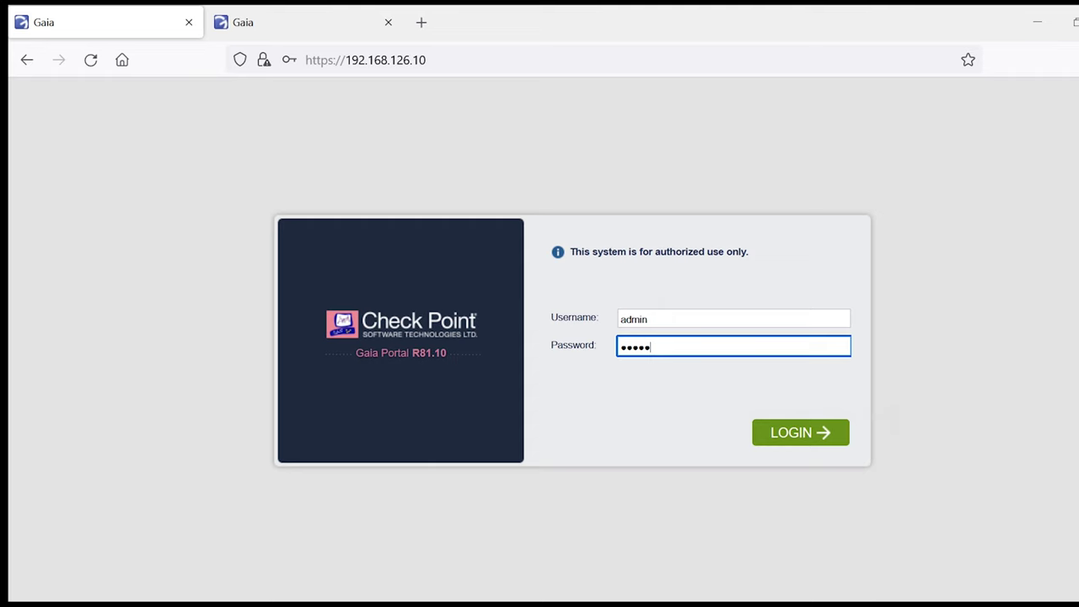
key(Return)
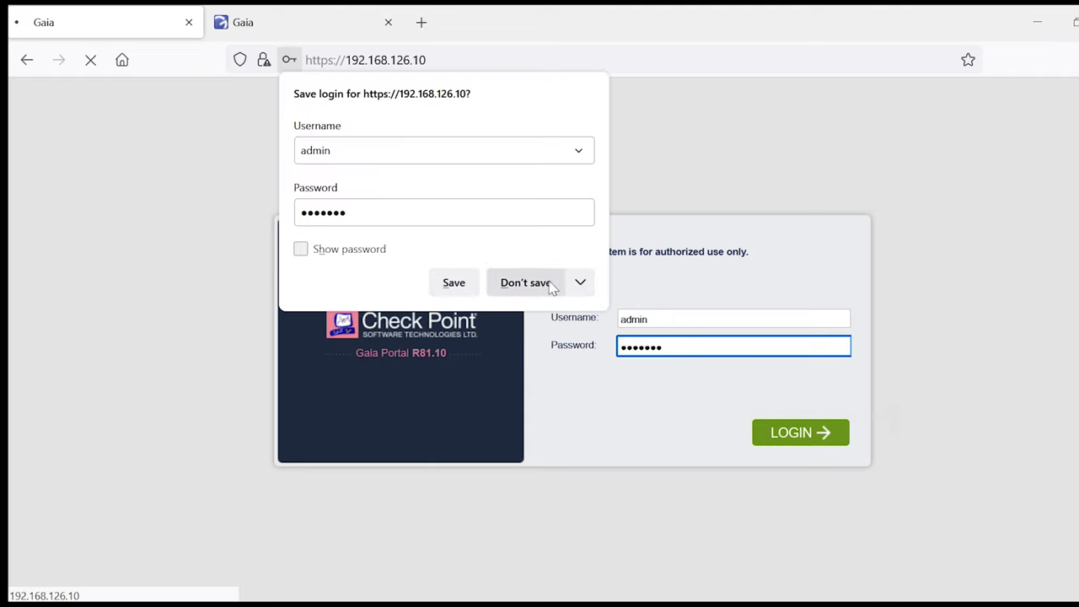
click(540, 284)
Step: Retry the admin sign-in after Permission denied, again declining to save the login
text(admin)
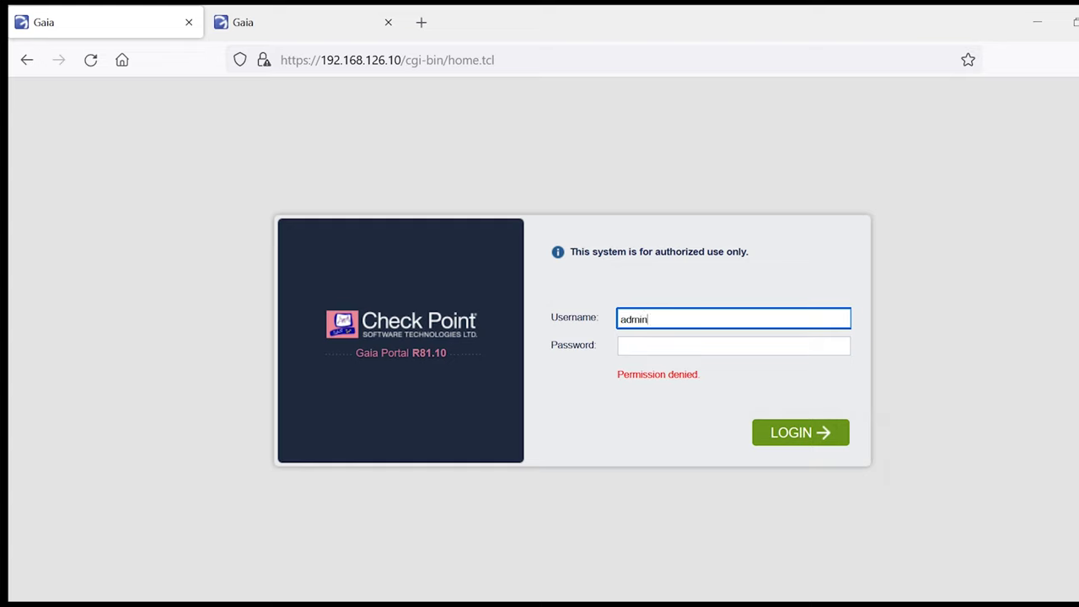
key(Tab)
text(********)
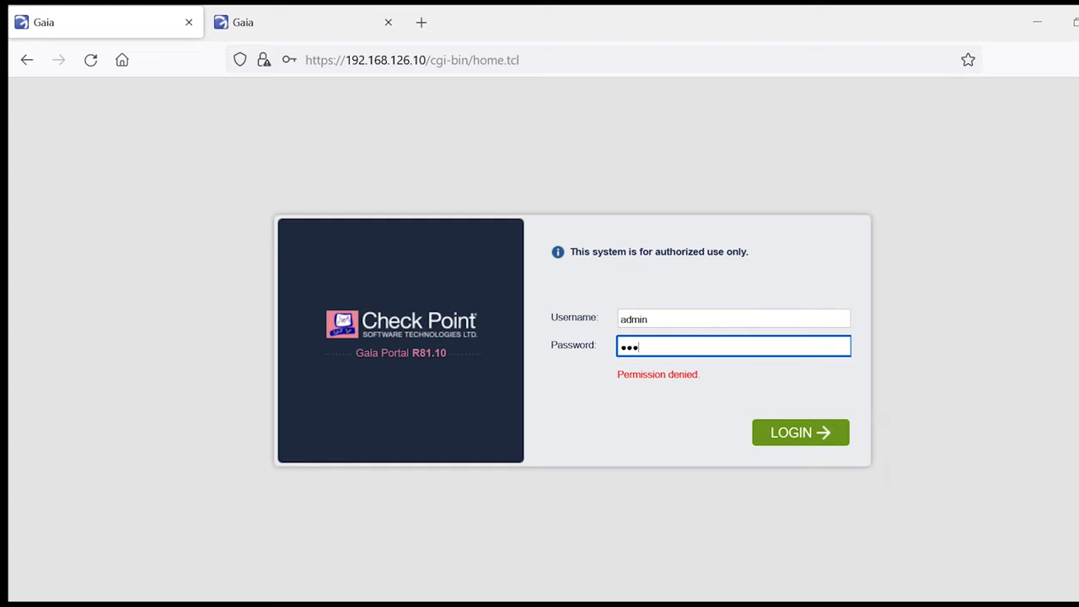
key(Return)
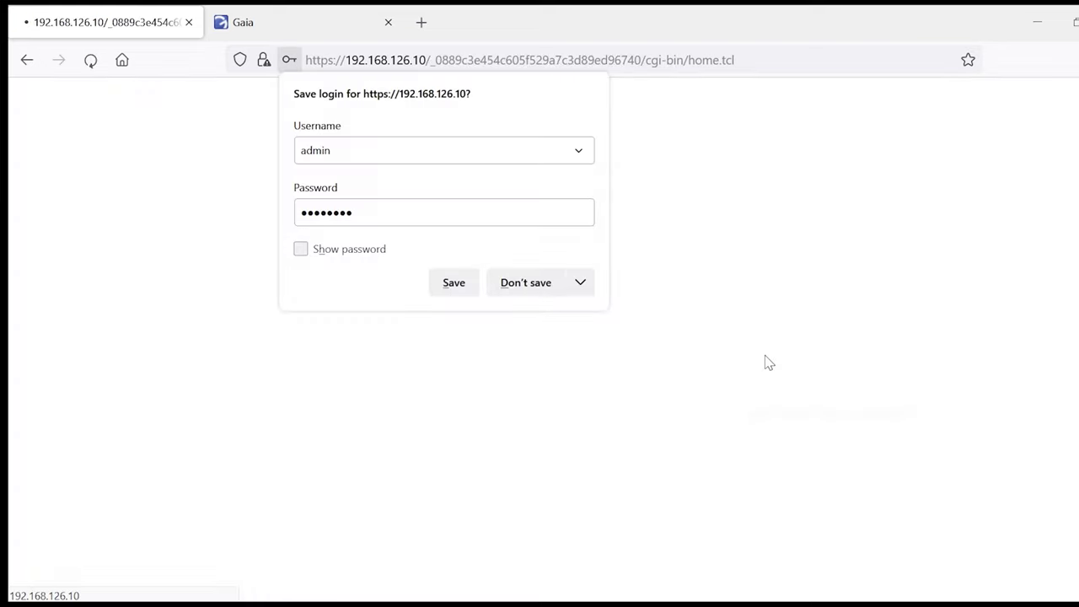
click(516, 285)
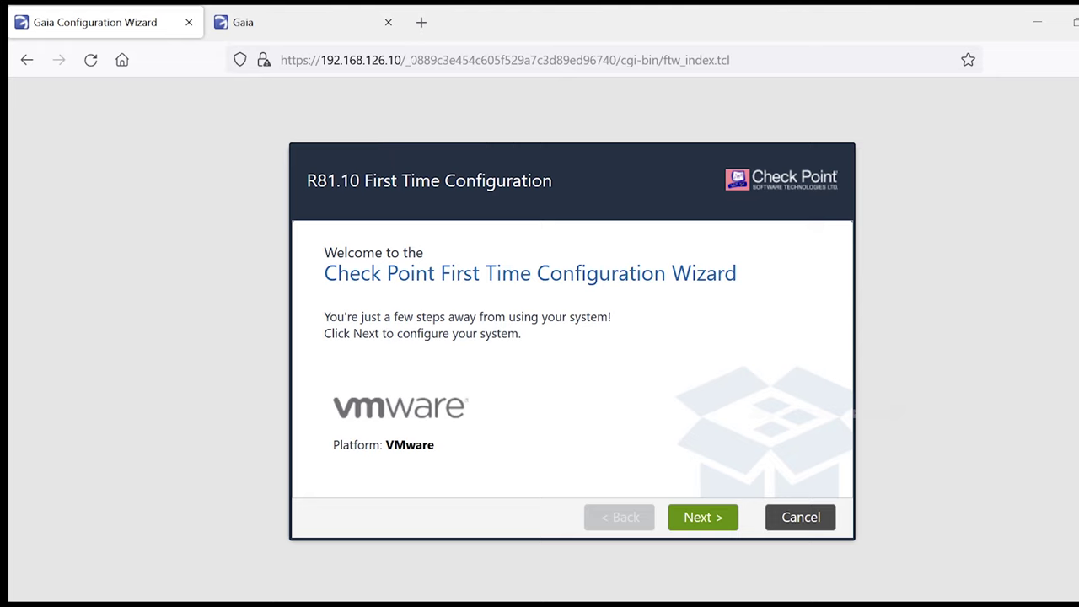
Step: Advance past the wizard welcome page to Deployment Options
click(693, 528)
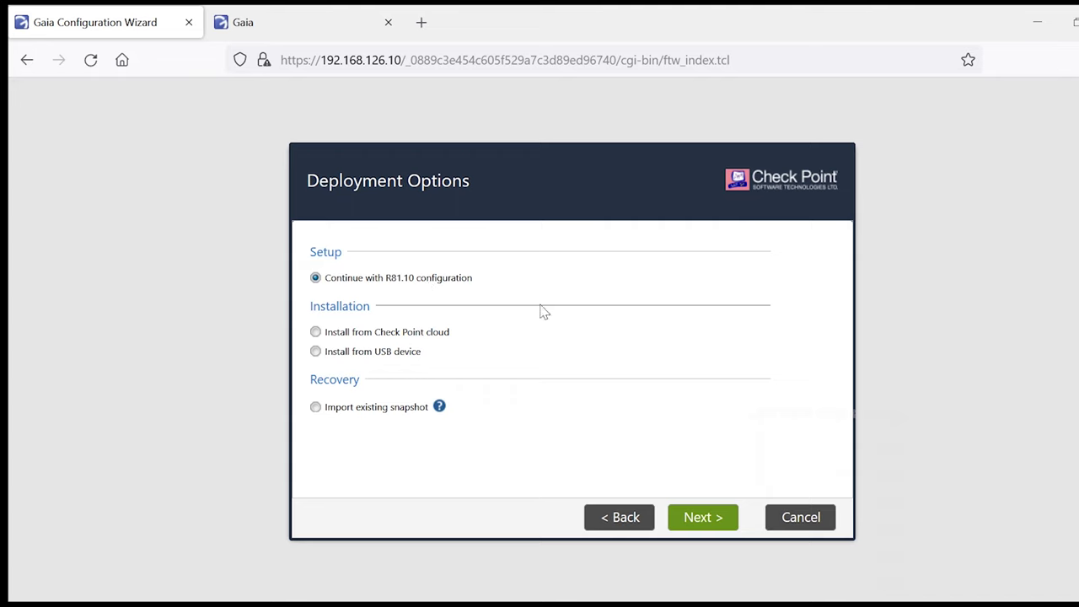
Step: Continue with R81.10 configuration and enter default gateway 192.168.126.20
click(706, 522)
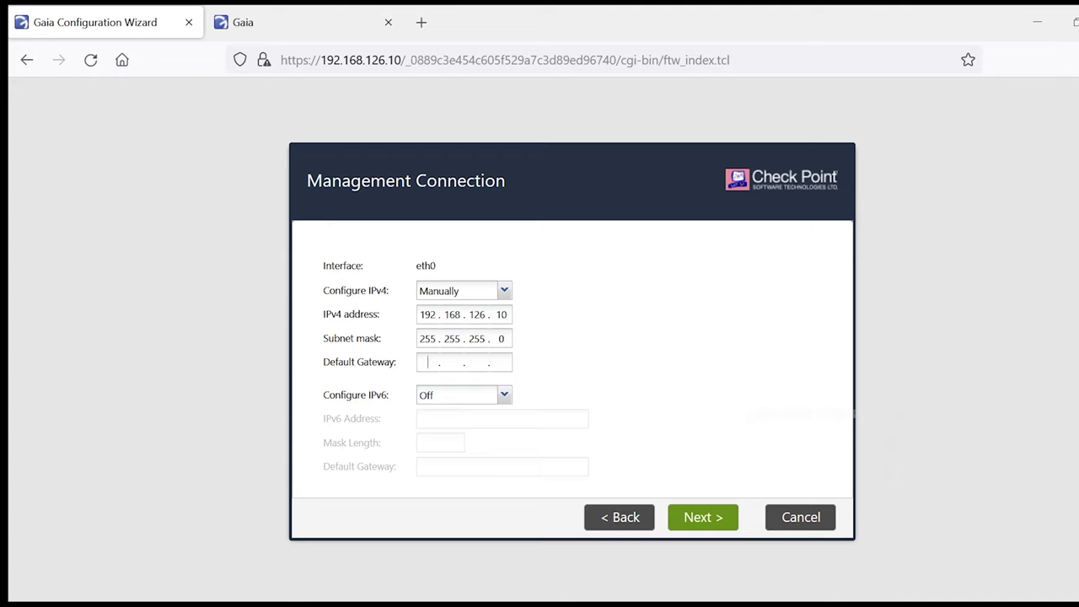
text(192 . 168 . 126 . 20)
Step: Accept the Management Connection settings and rename the host to MGMT
click(699, 517)
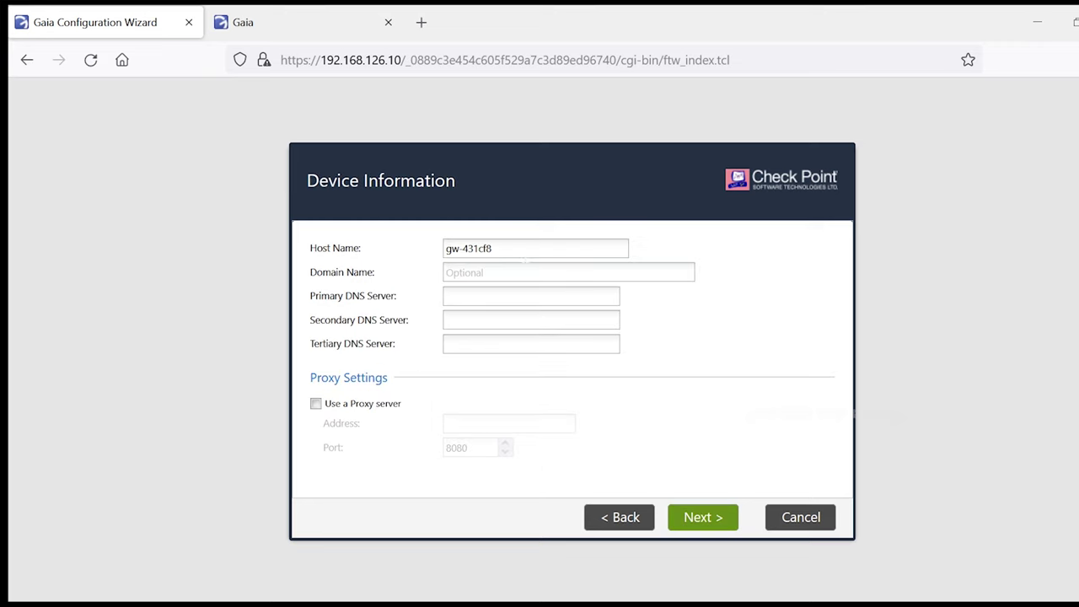
click(491, 248)
key(ctrl+a)
text(MGMT)
Step: Set the primary DNS server to 8.8.8.8 and continue to Date and Time Settings
click(497, 275)
click(489, 293)
text(8.8.8.8)
click(711, 521)
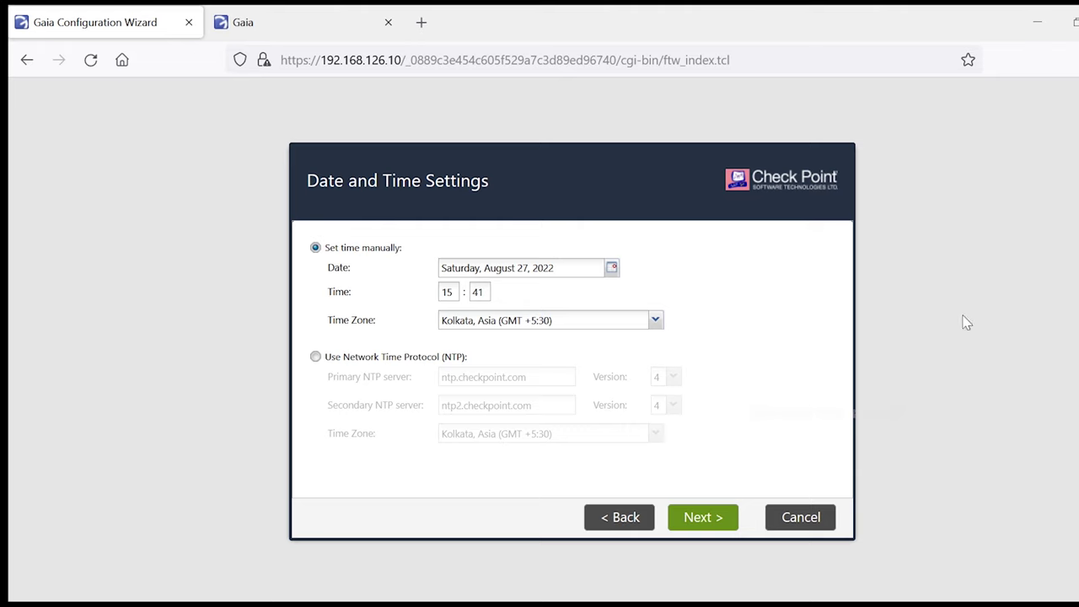
Step: Accept the date and time, then pick the Security Gateway and/or Security Management installation type
click(715, 523)
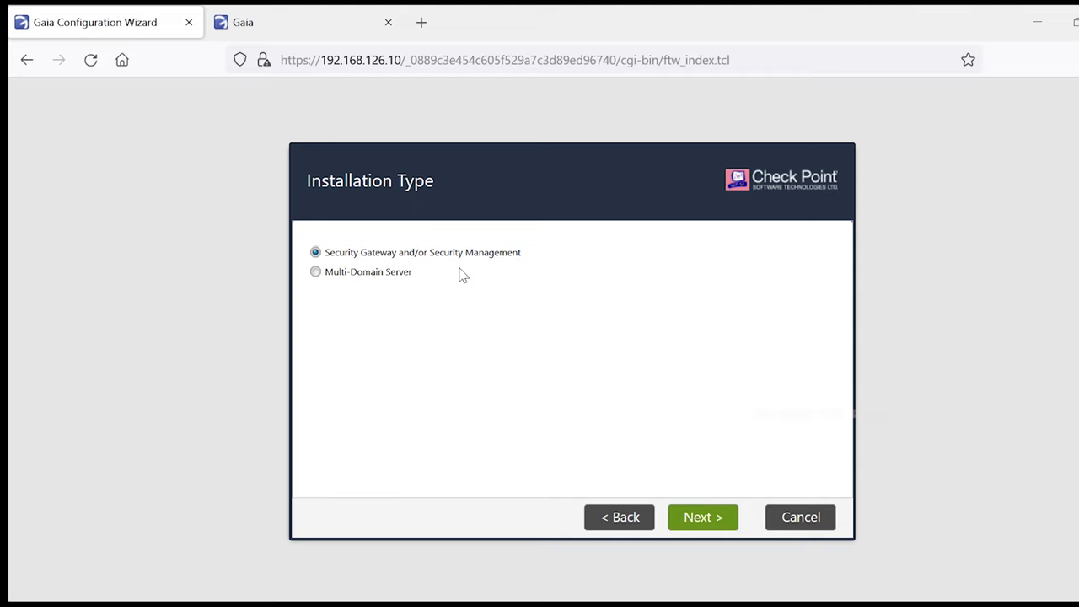
click(355, 274)
click(342, 258)
Step: Install only Security Management as Primary, leaving out Security Gateway
click(708, 521)
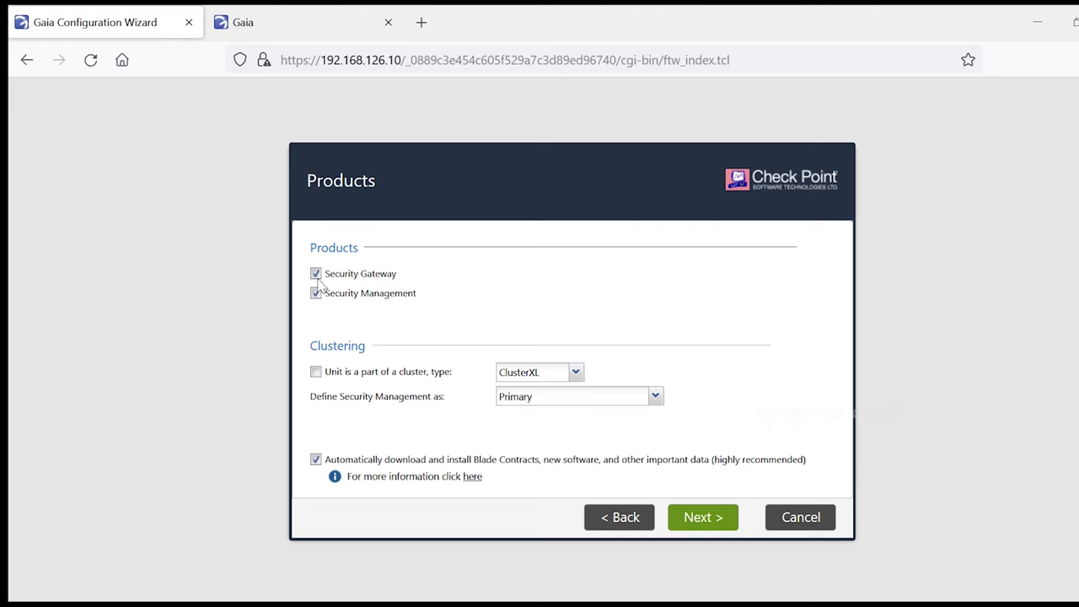
click(317, 275)
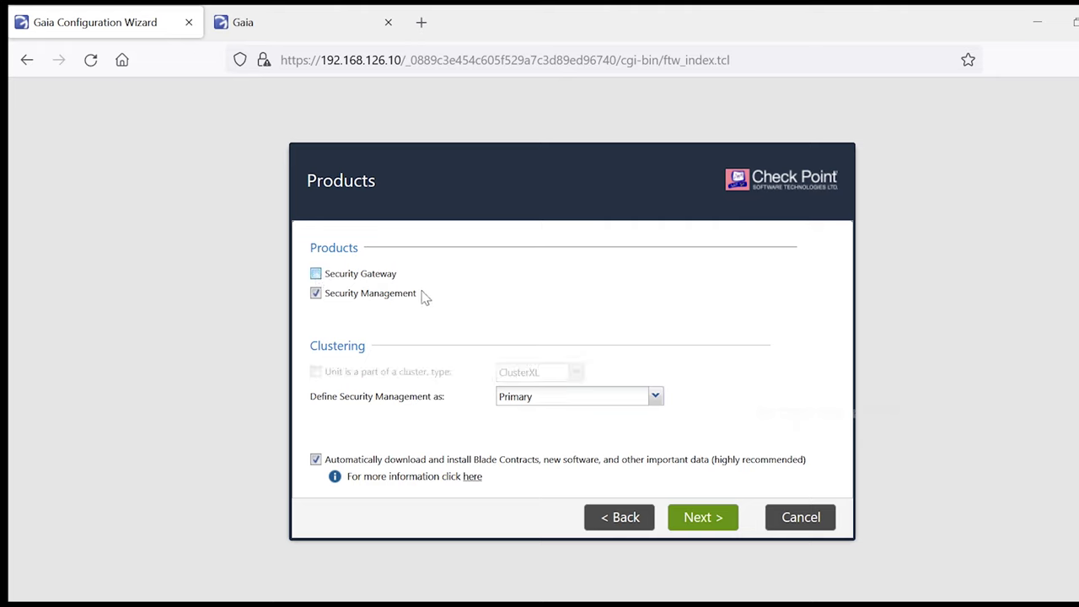
click(315, 293)
click(693, 524)
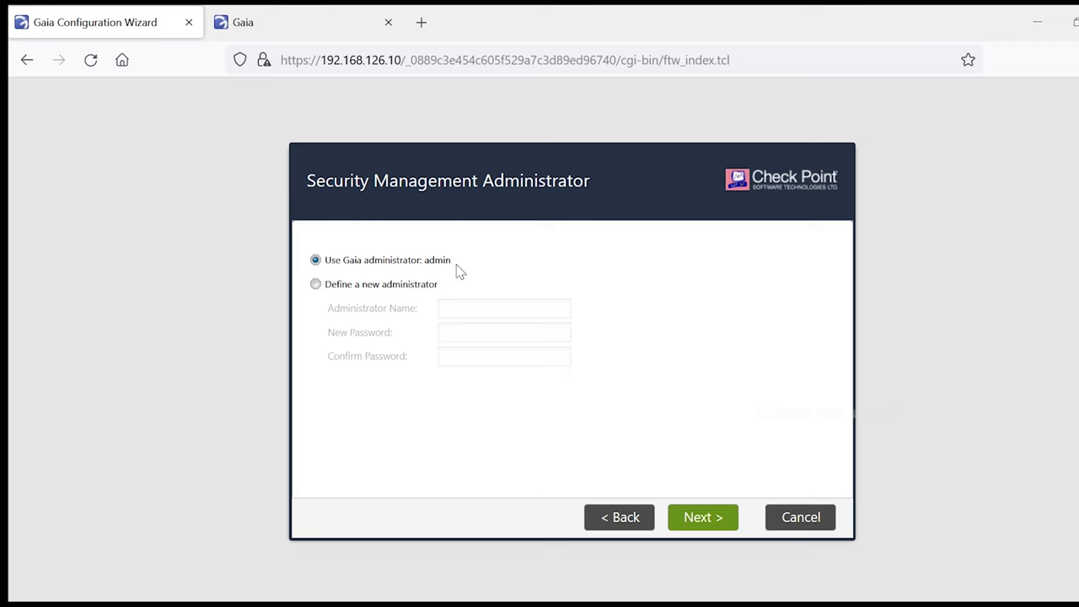
Step: Keep 'Use Gaia administrator: admin' and continue to the GUI Clients page
click(716, 527)
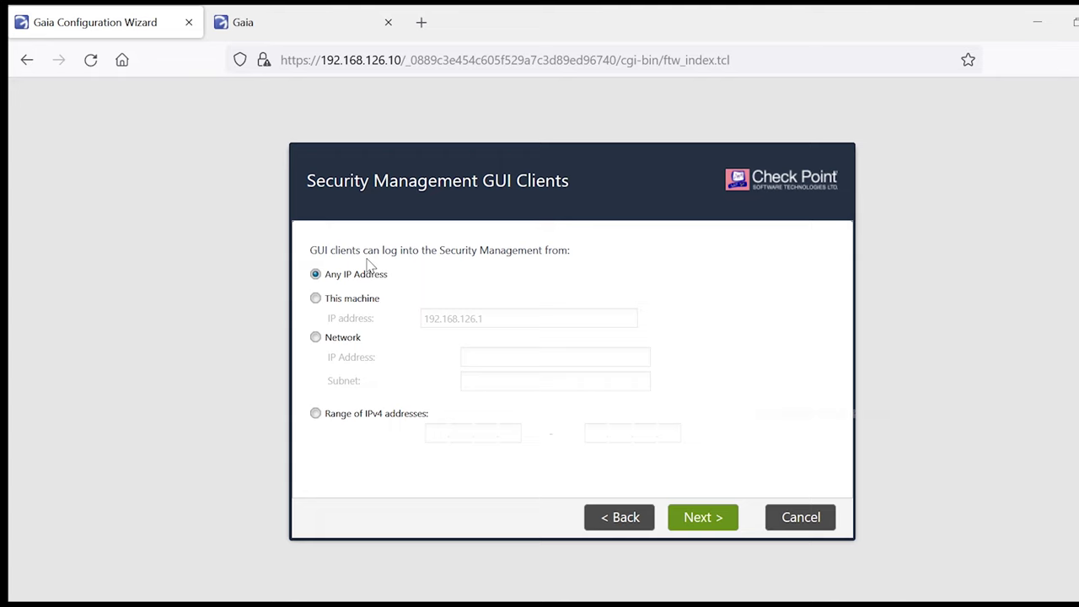
Step: Allow GUI client logins from Any IP Address and continue to the summary
click(346, 415)
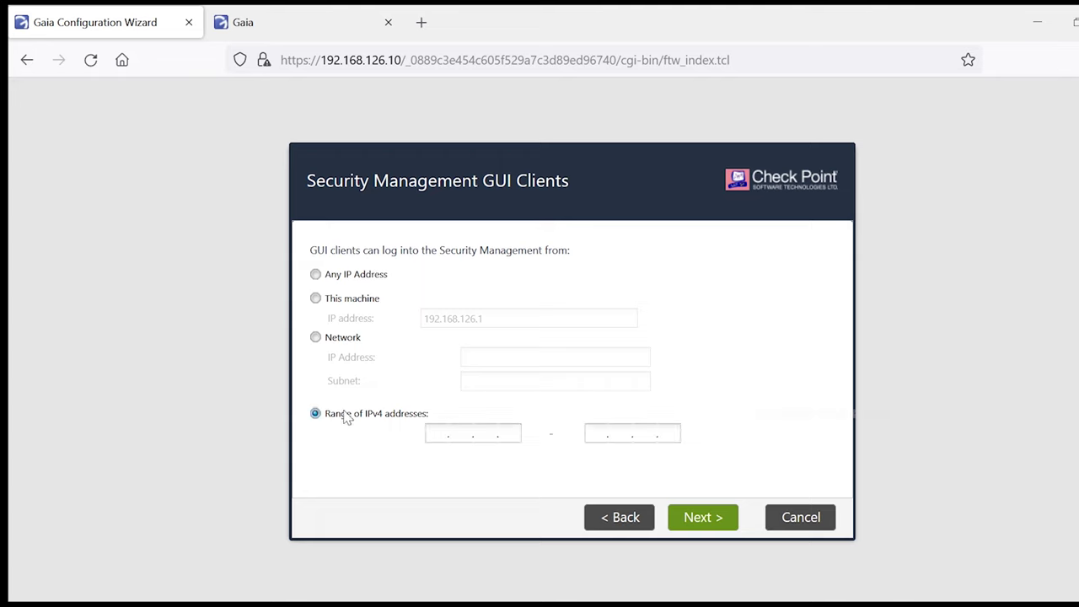
click(321, 341)
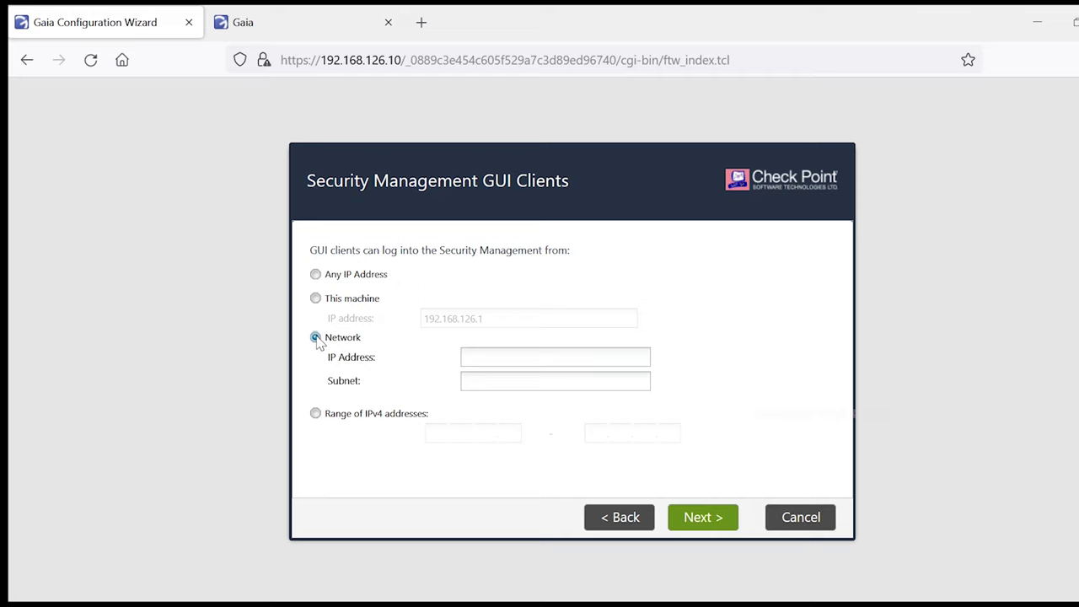
click(337, 276)
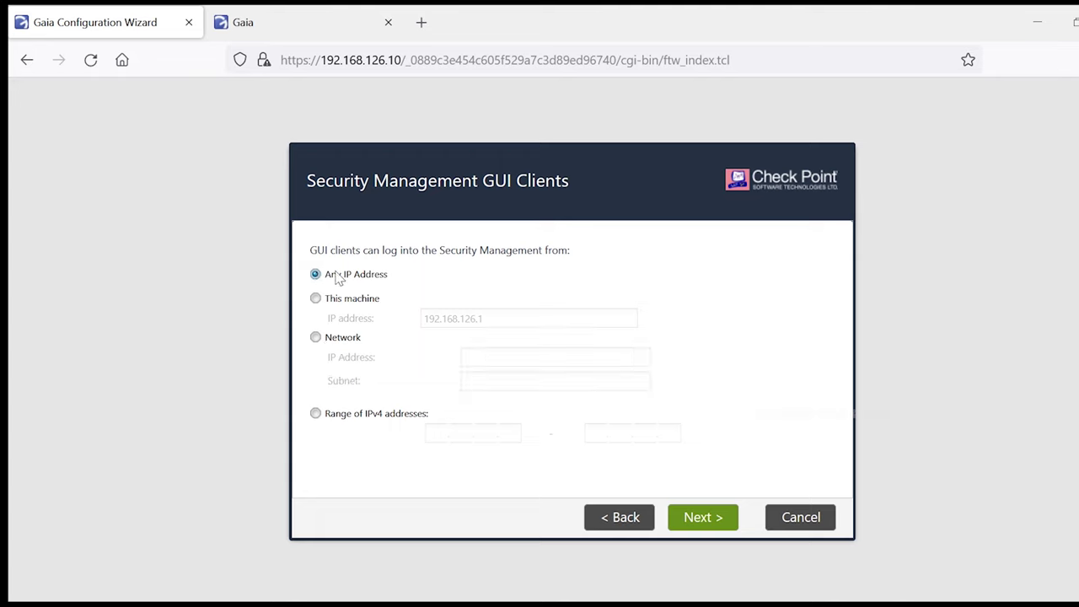
click(713, 521)
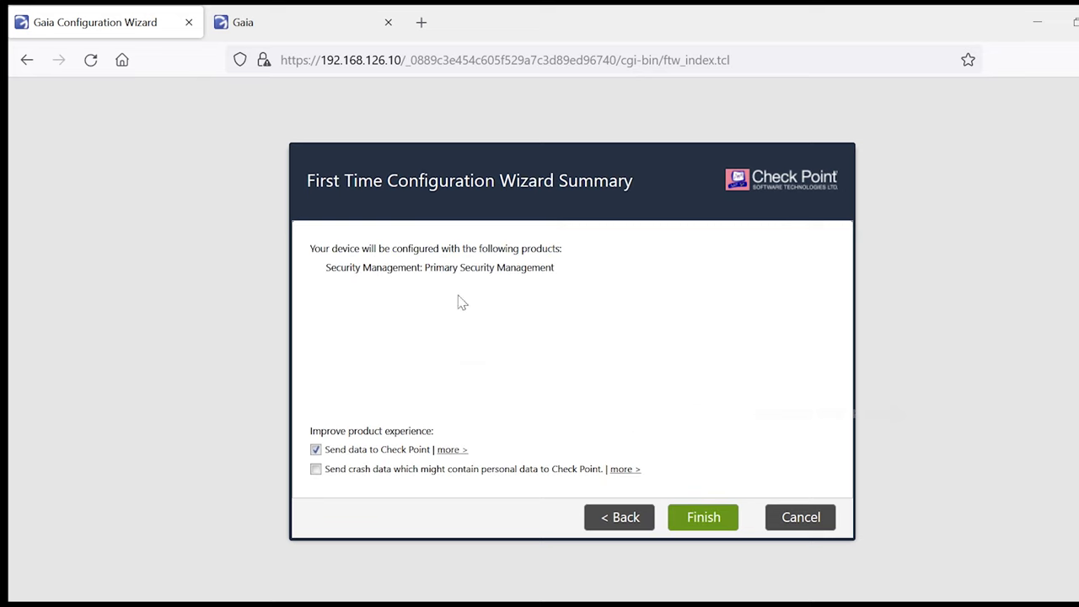
Step: Finish the First Time Configuration Wizard and confirm applying the Primary Security Management setup
click(704, 520)
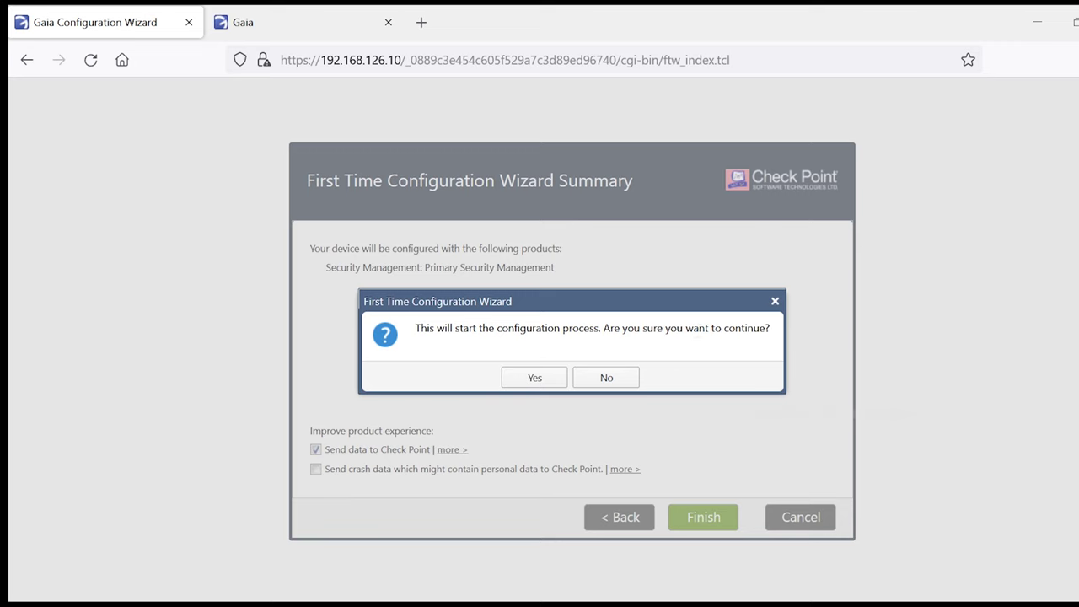
click(534, 376)
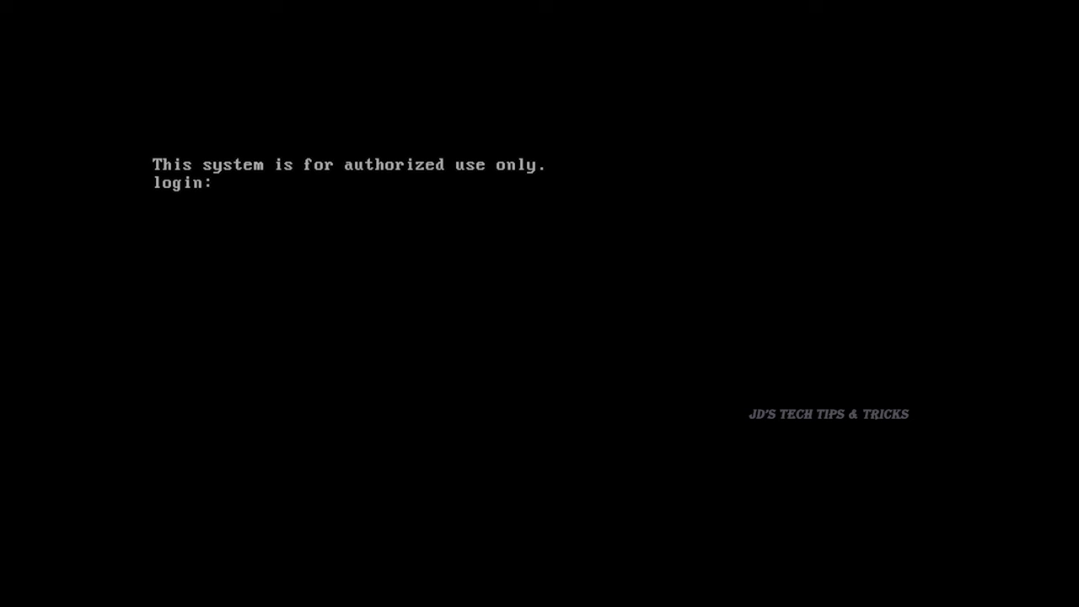
Step: Log in at the Gaia console as user admin with the account password
text(admin)
key(Return)
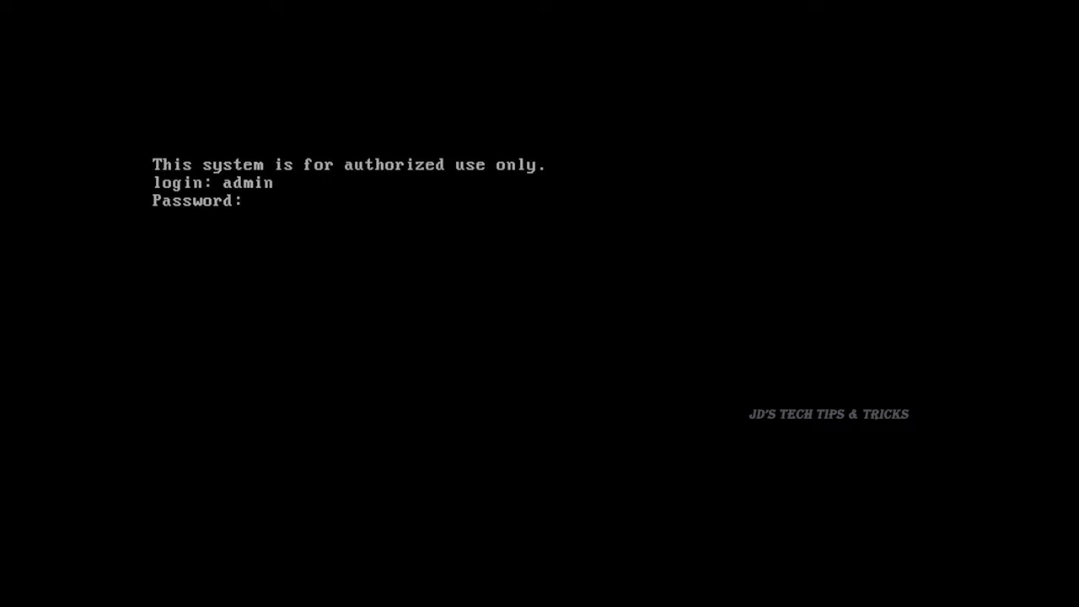
key(Return)
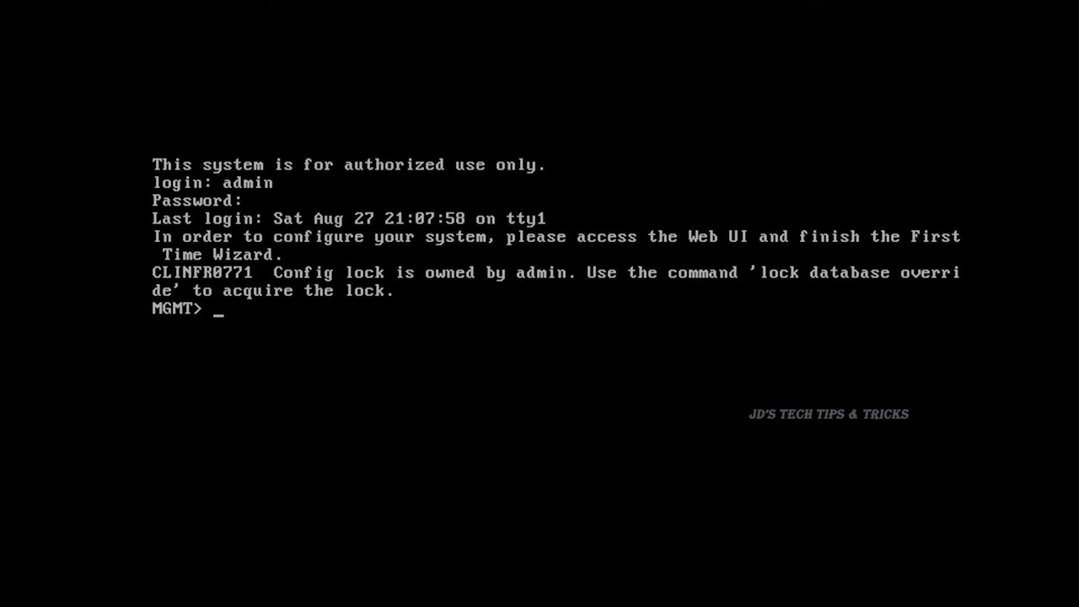